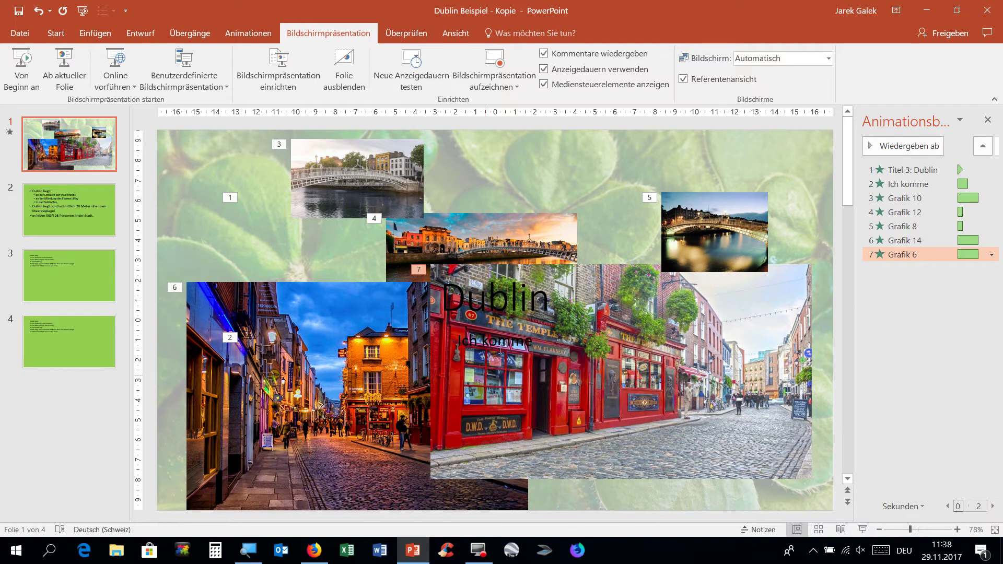
Select the Dublin title and display its animation settings on the Animationen tab
click(514, 303)
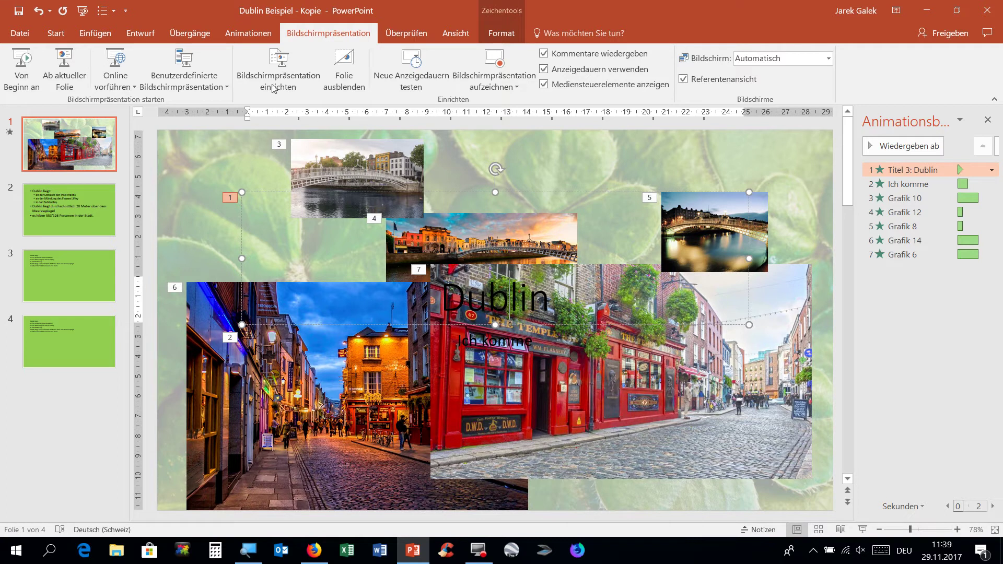
click(270, 36)
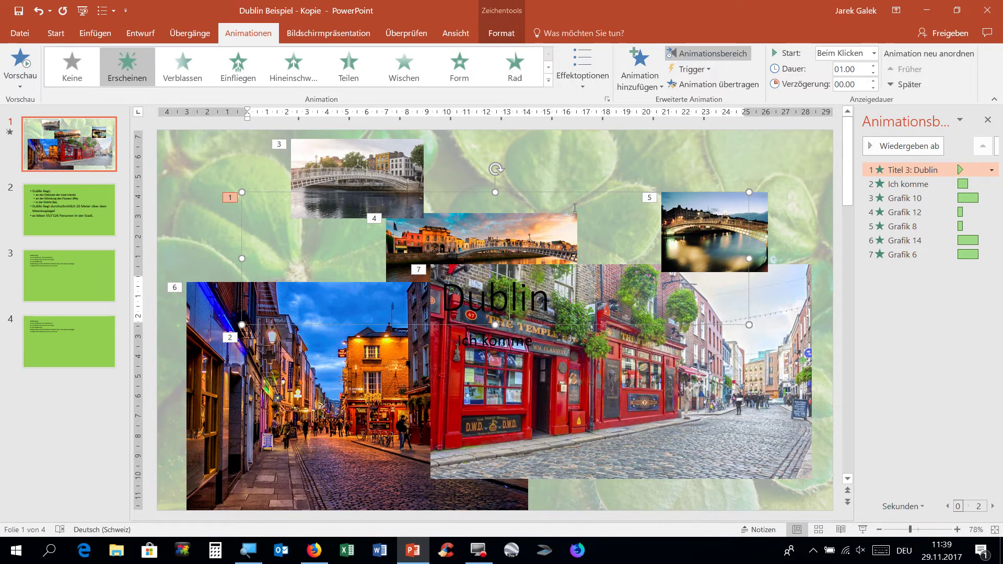
Add a white Schriftfarbe emphasis to the Dublin title as animation 8
click(629, 85)
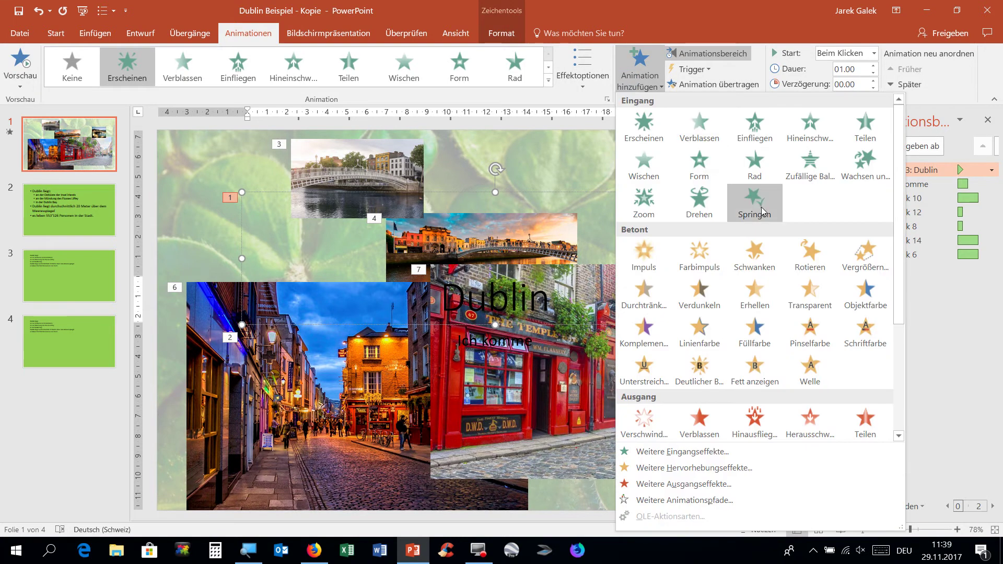
click(865, 334)
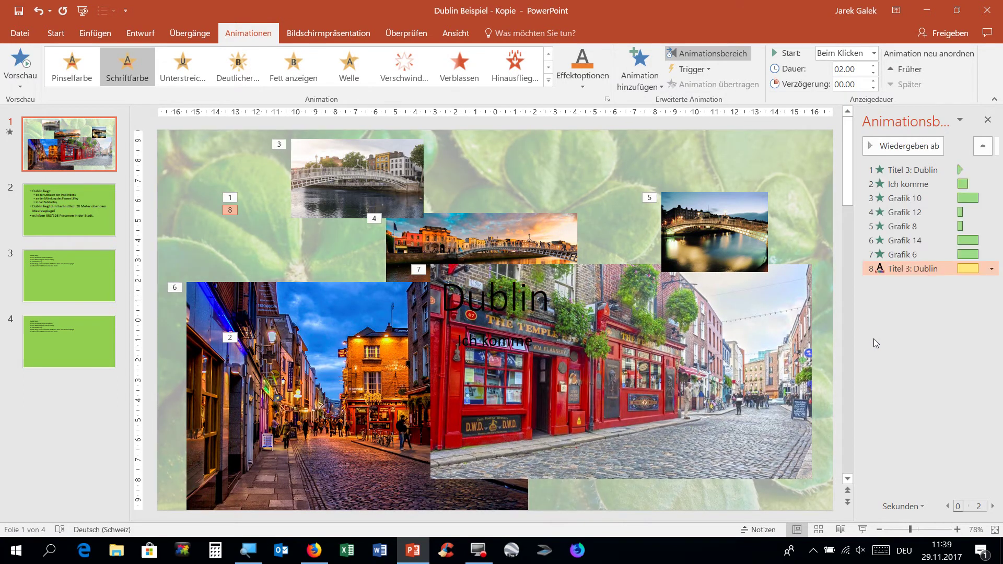
click(579, 87)
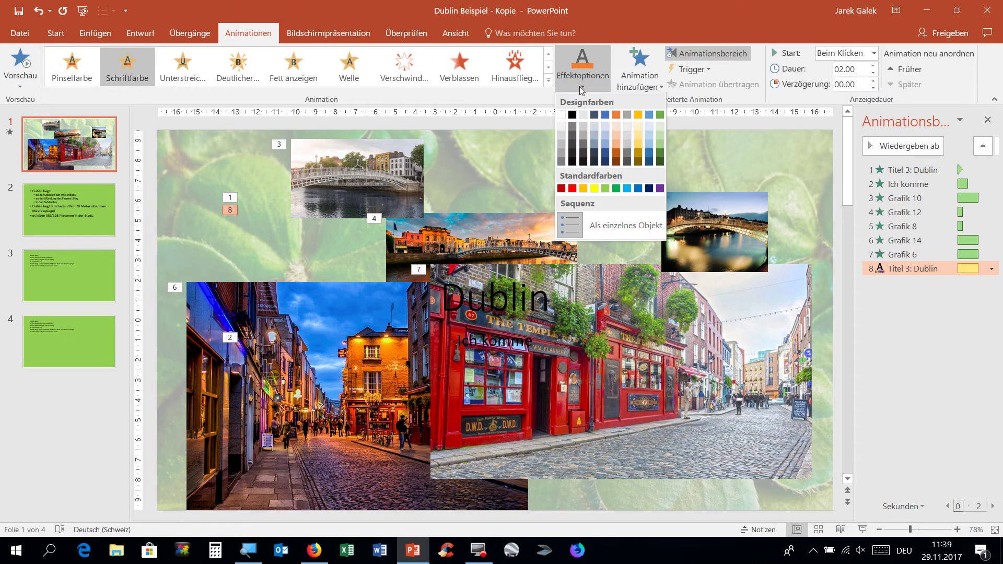
click(561, 116)
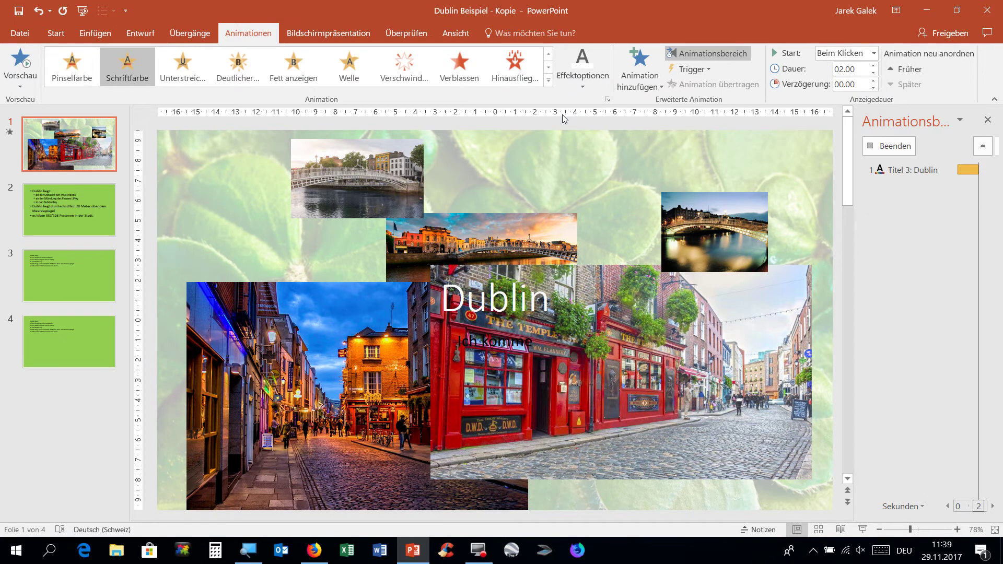
click(500, 340)
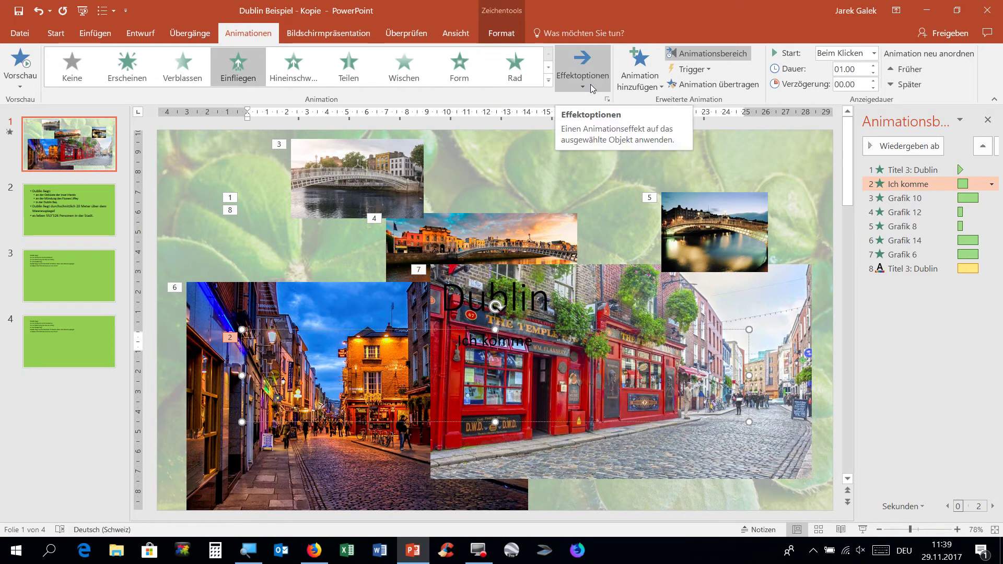
Add a Schriftfarbe emphasis to the Ich komme subtitle and set its colour to yellow
click(892, 185)
click(634, 80)
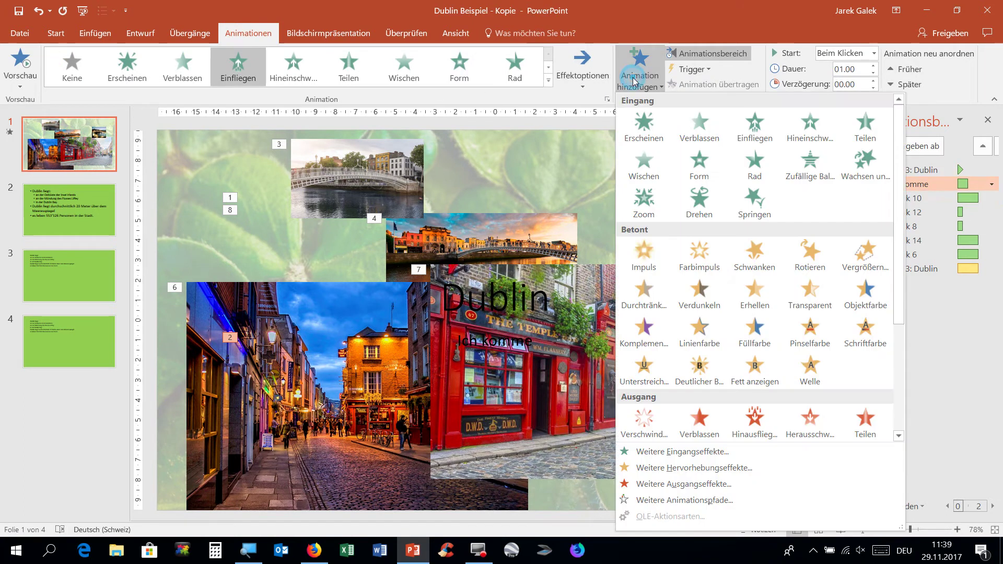
click(874, 336)
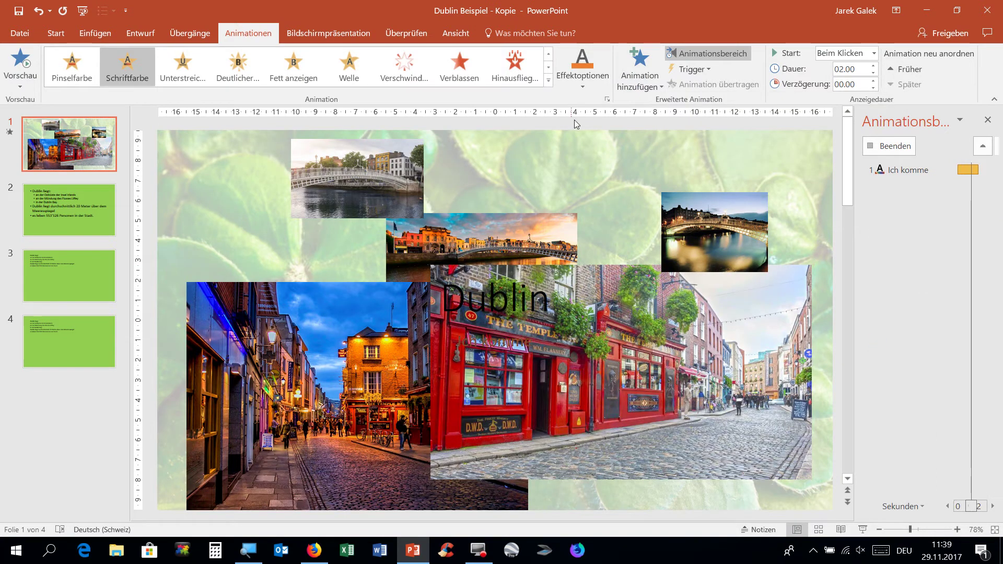
click(575, 85)
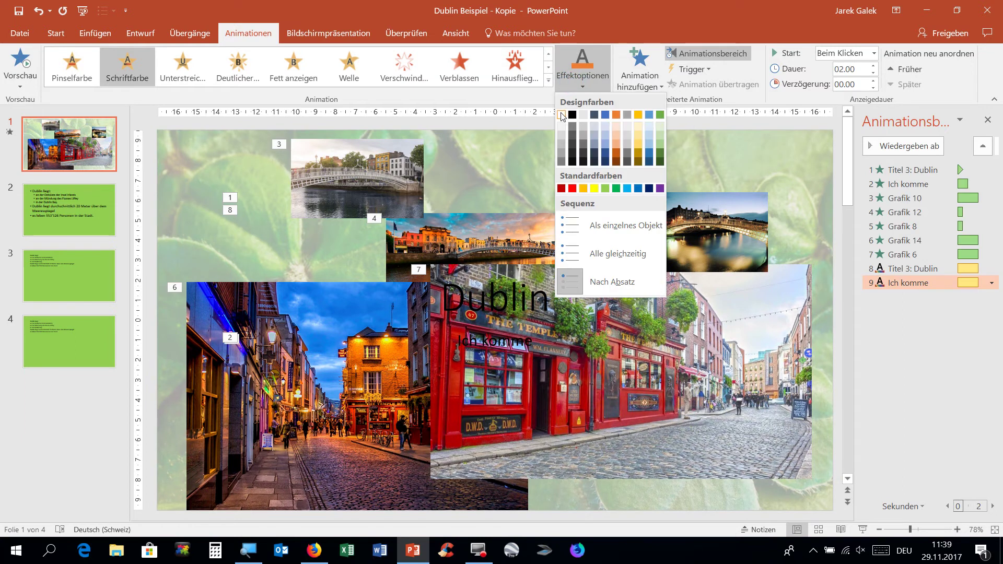
click(561, 113)
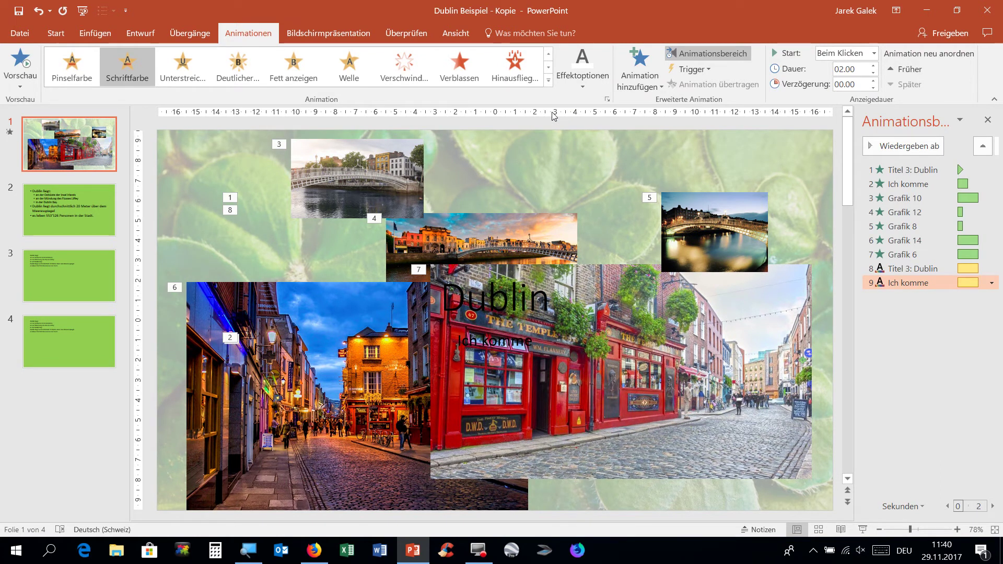
click(581, 87)
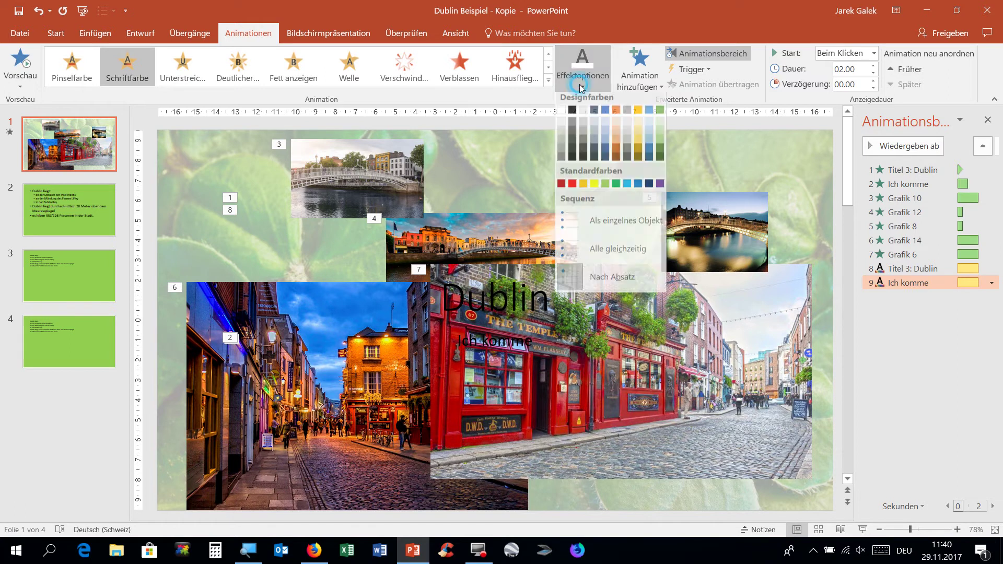
click(594, 188)
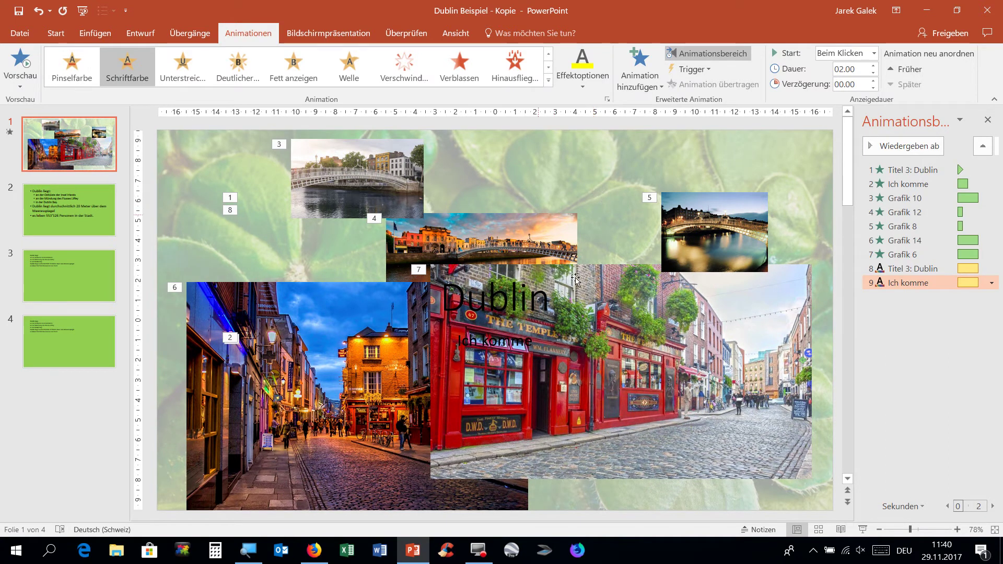
click(904, 394)
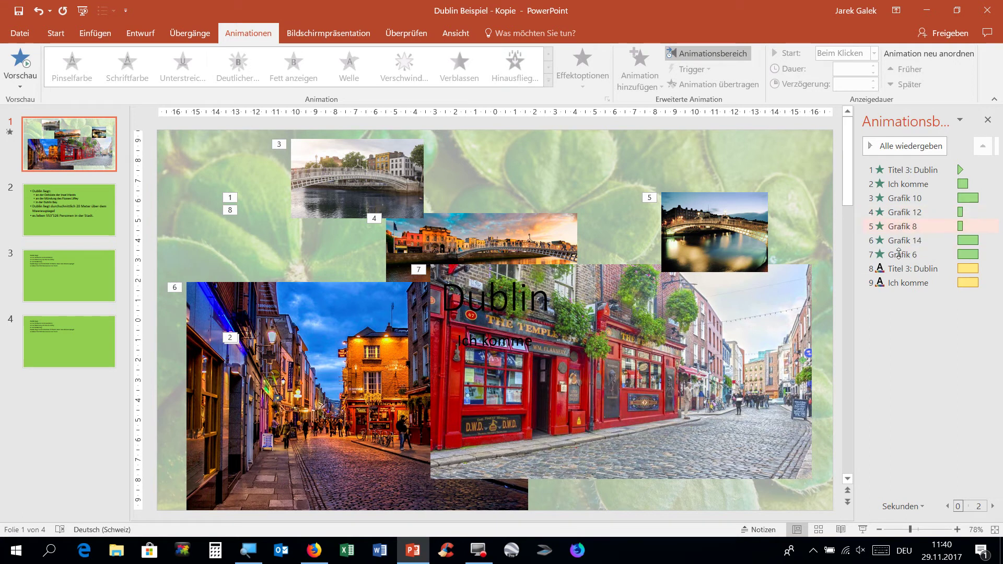
Drag the title and Ich komme font-colour emphases up to positions 5 and 6
click(905, 271)
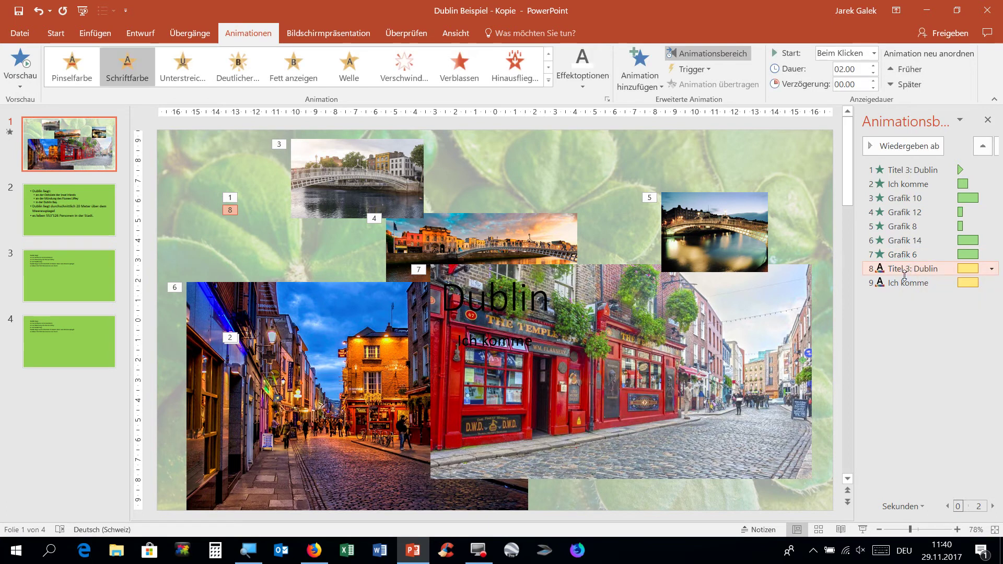
drag(904, 275, 917, 230)
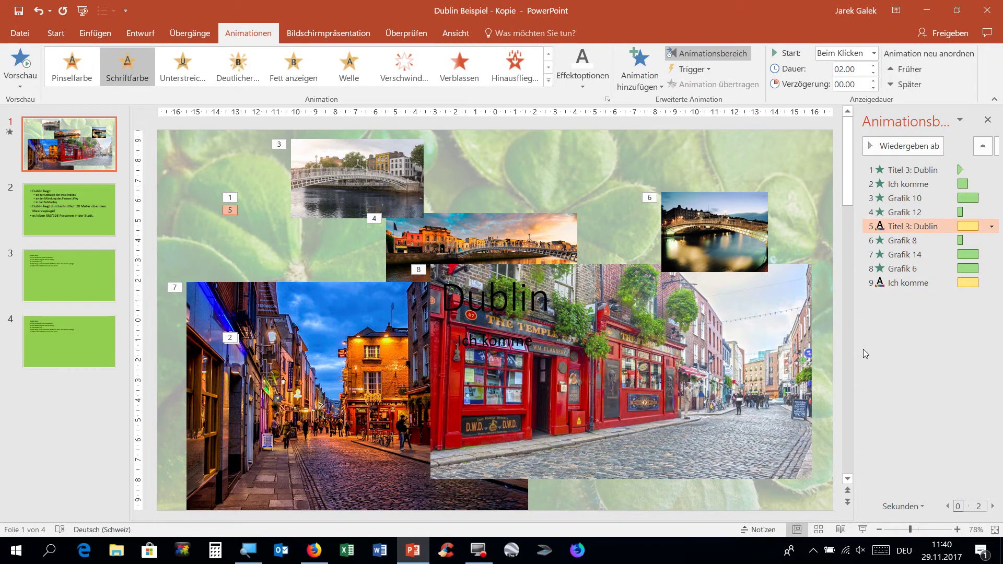
drag(901, 284, 908, 235)
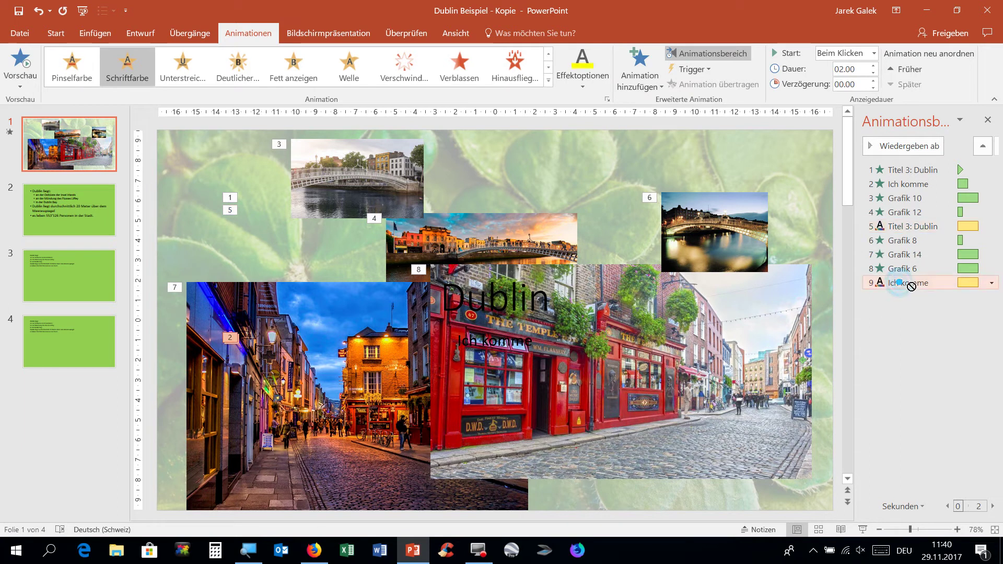
click(919, 337)
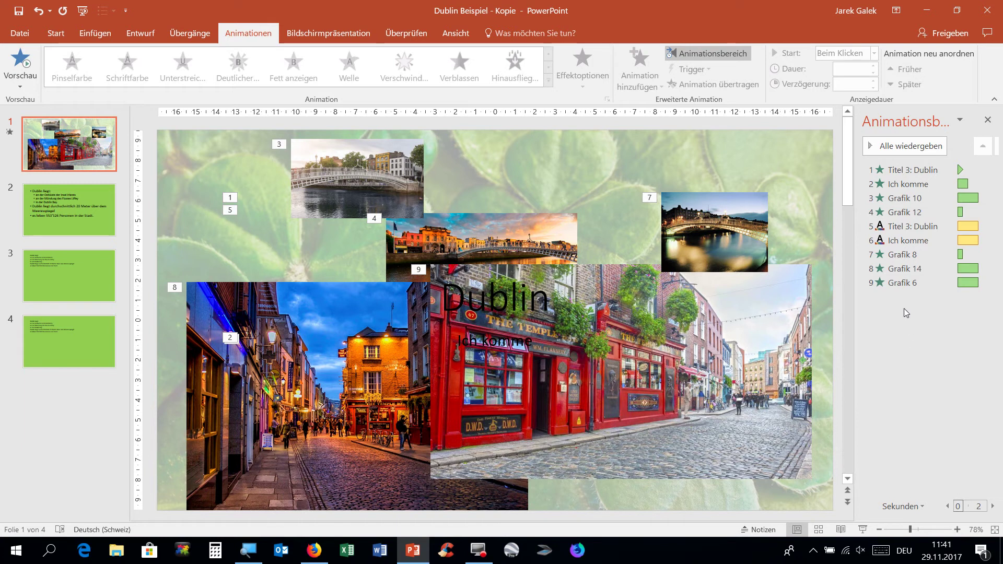
Send the lower-left street photo (Grafik 14) back a layer behind the Dublin title and subtitle
click(336, 378)
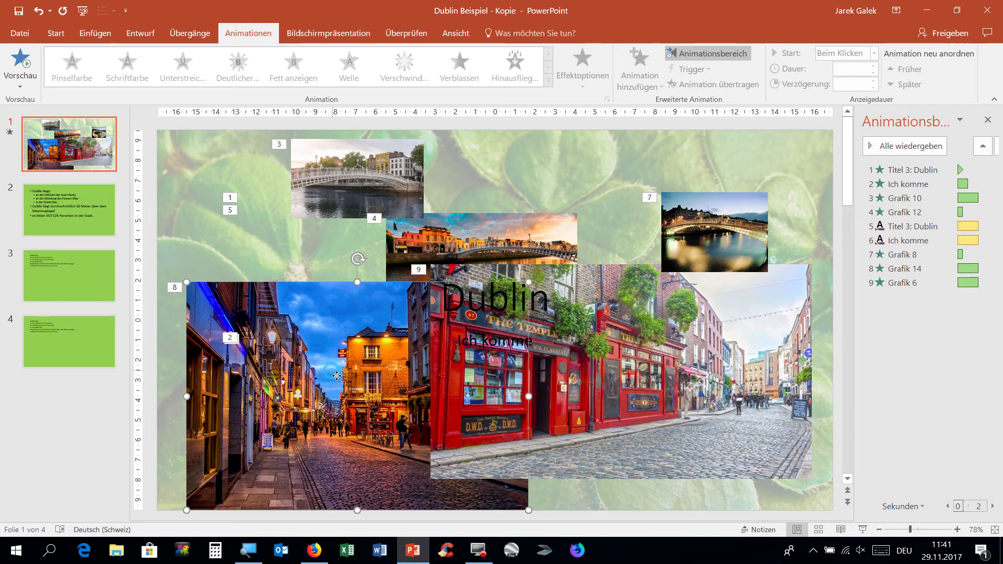
right_click(357, 345)
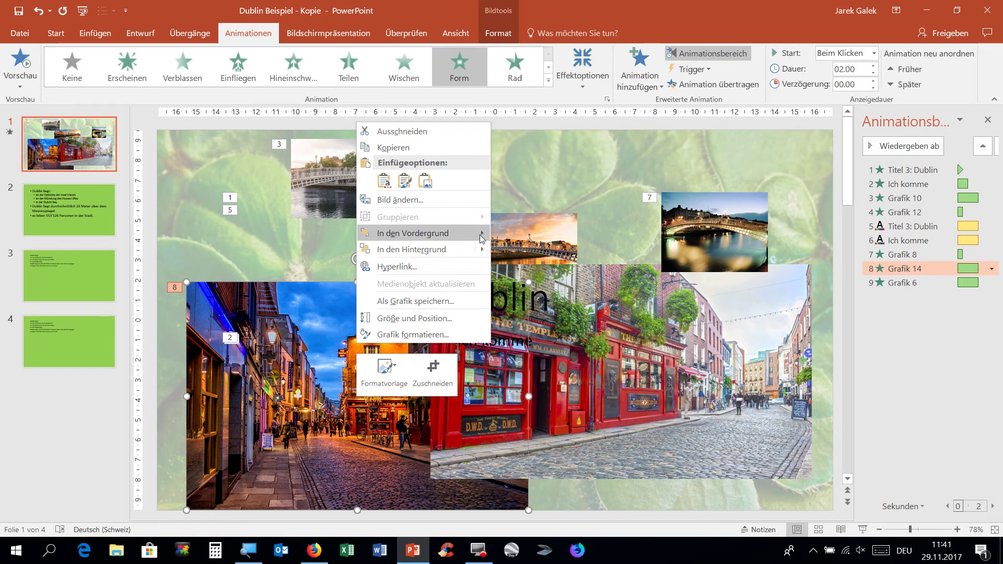
mouse_move(413, 233)
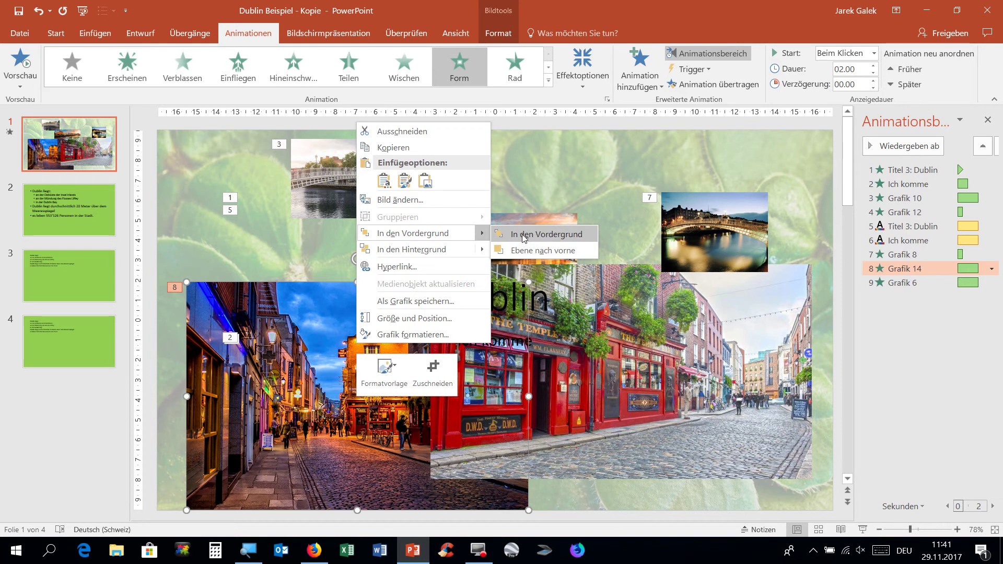
click(524, 239)
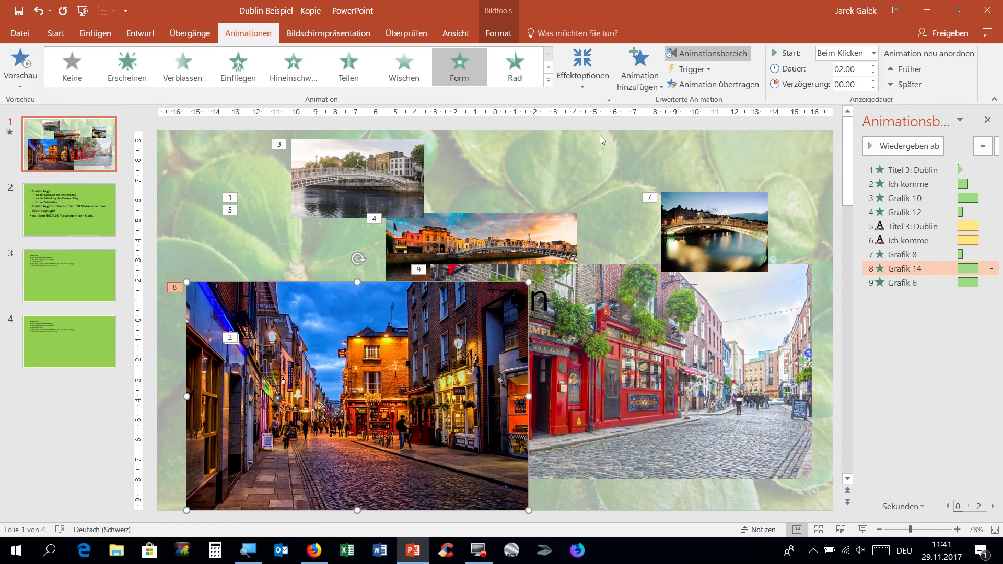
right_click(497, 327)
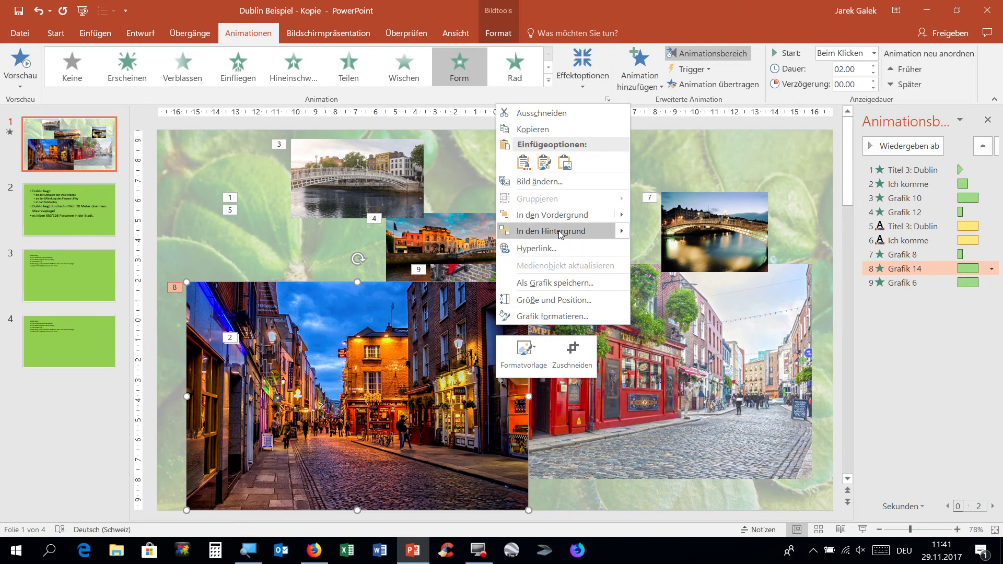
mouse_move(551, 230)
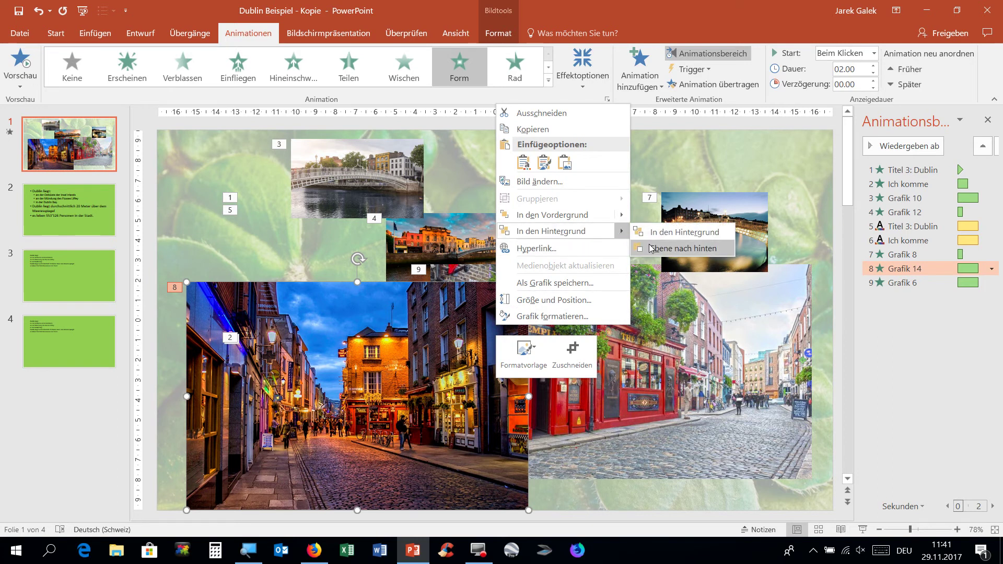
click(651, 248)
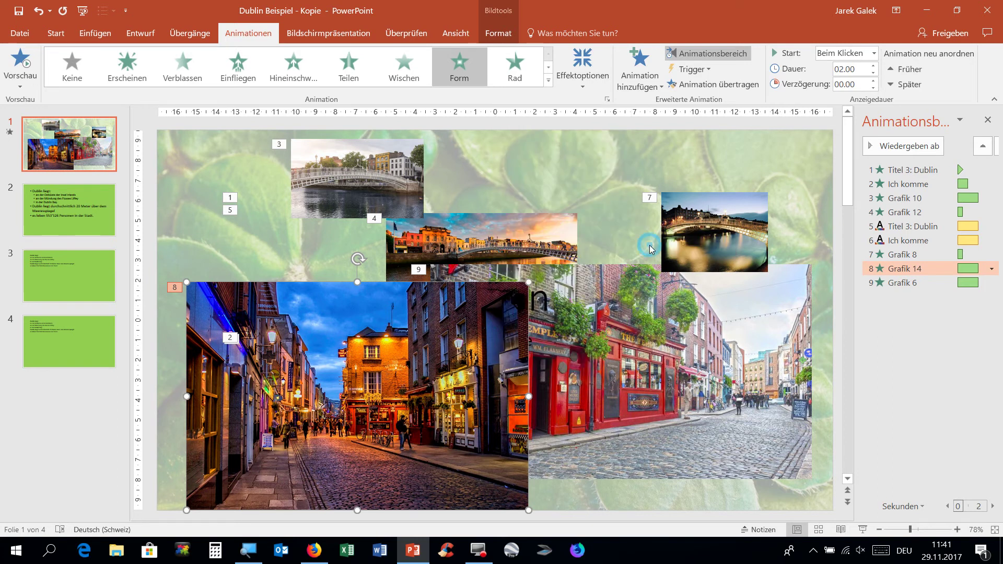
right_click(501, 346)
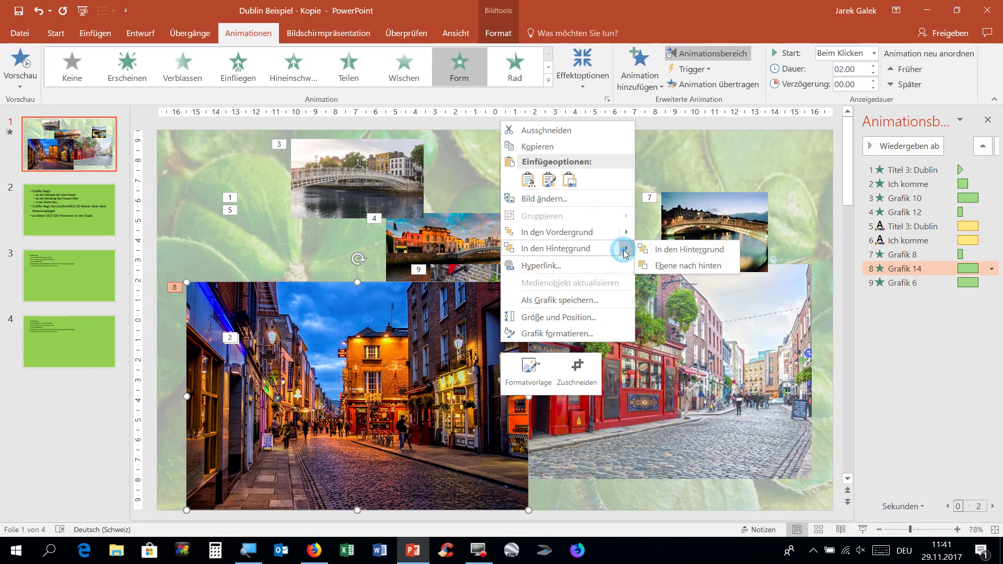
click(659, 265)
right_click(501, 324)
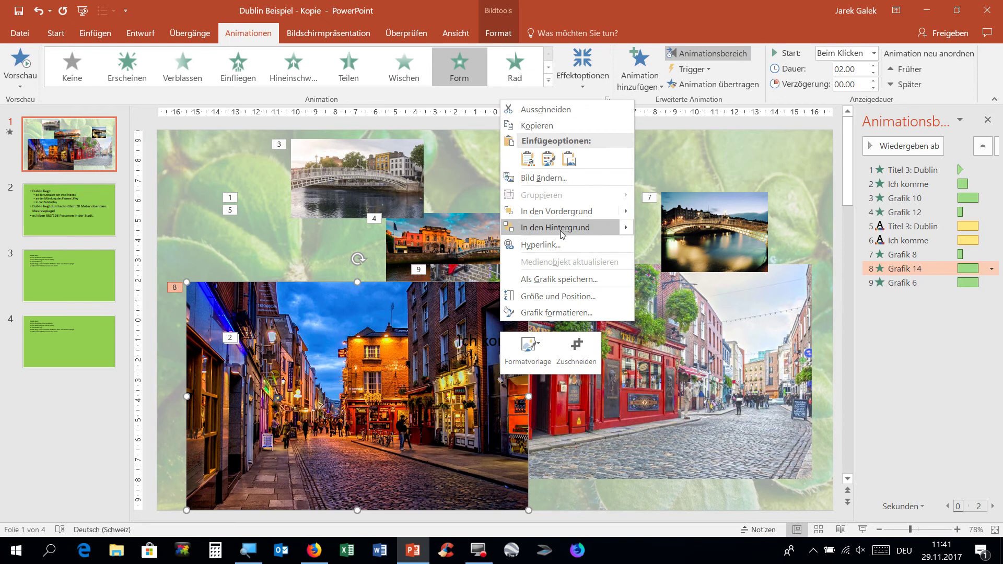
click(684, 247)
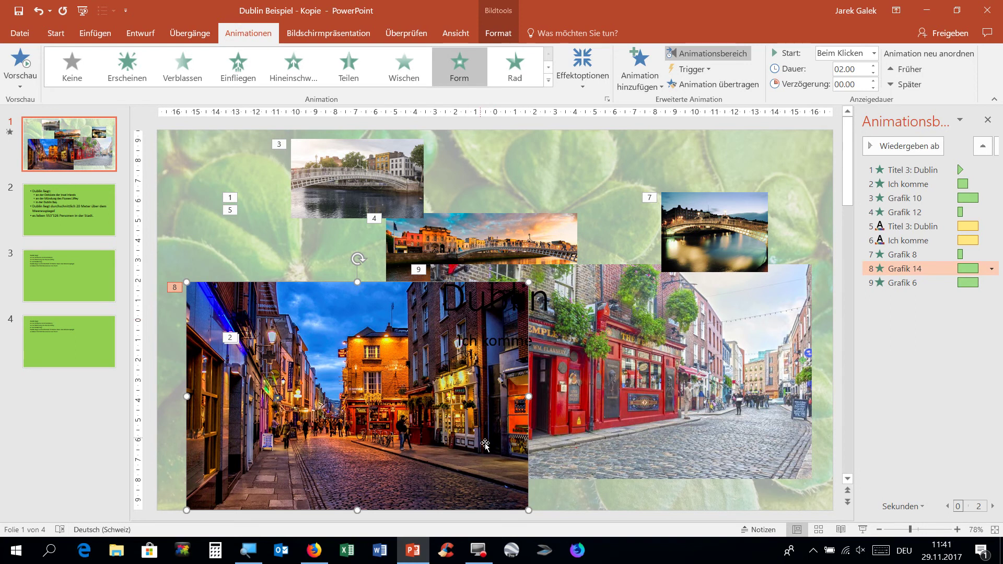
click(954, 370)
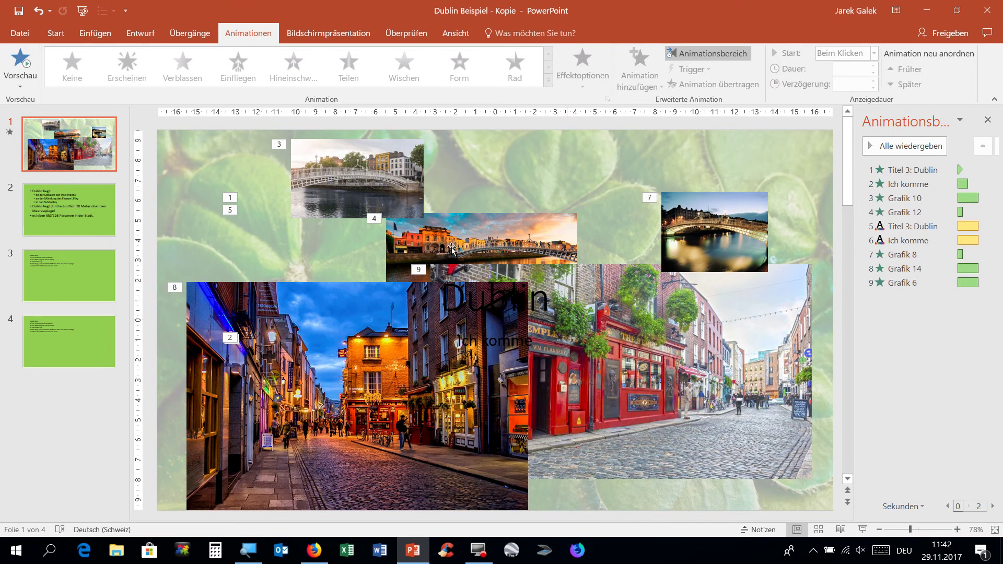
Give the top bridge picture Grafik 10 a Verblassen exit effect
click(370, 186)
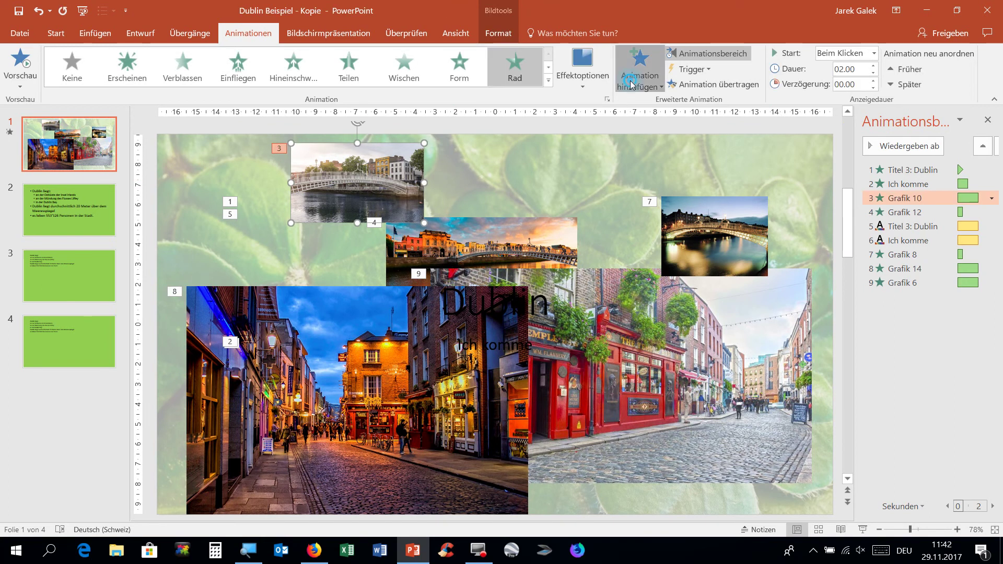
click(639, 68)
click(699, 421)
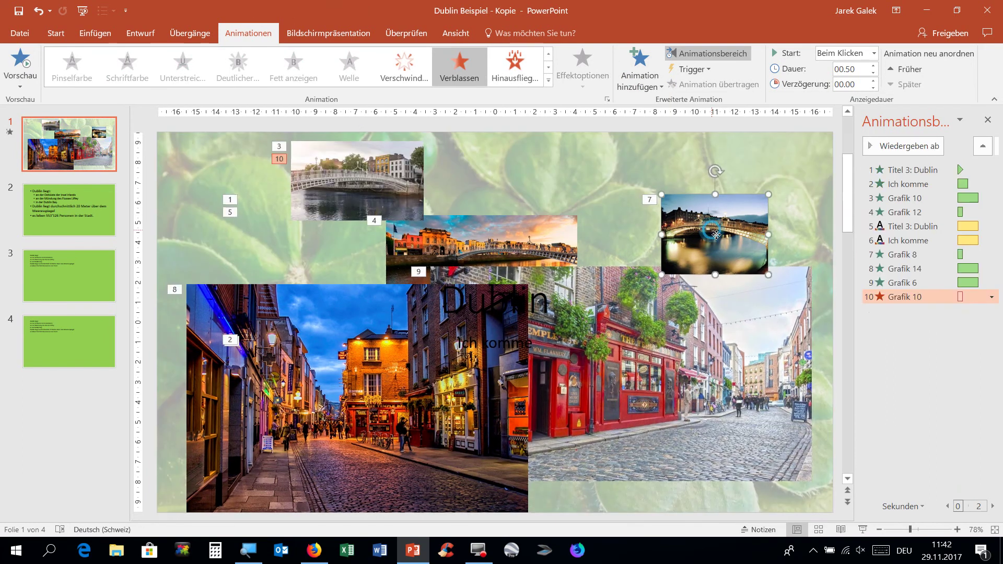
Give the night bridge picture Grafik 8 a Teilen exit effect
click(716, 236)
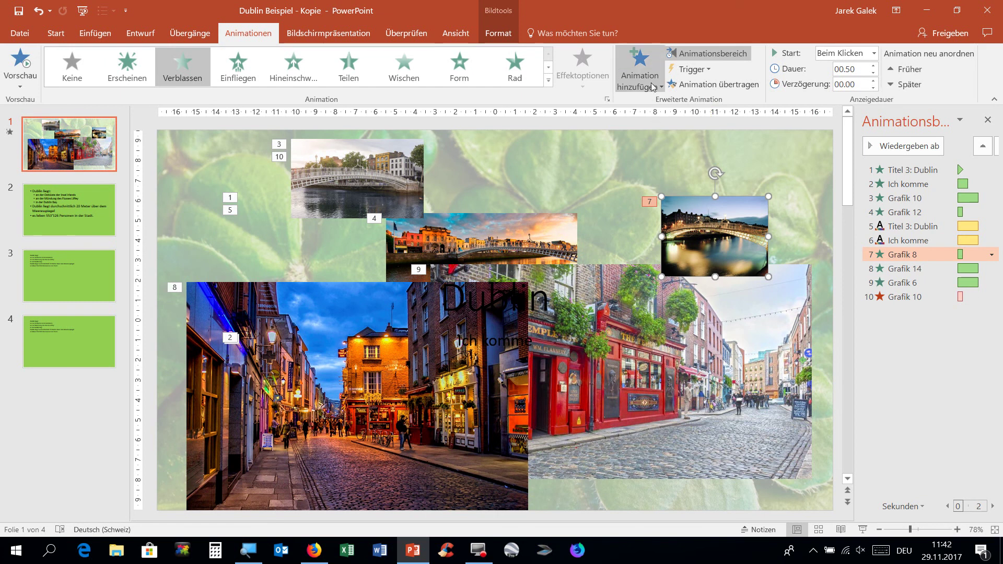
click(640, 68)
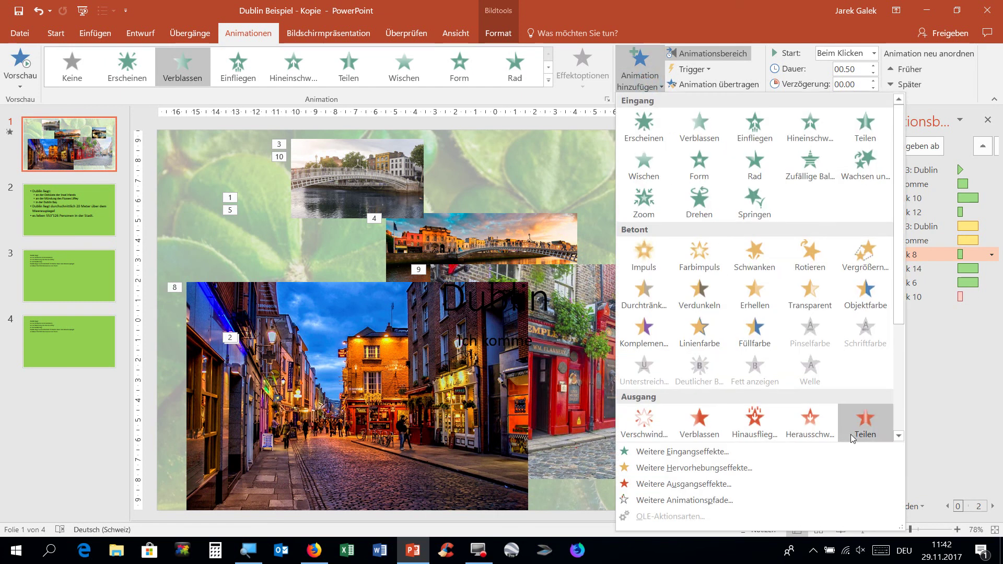
click(869, 418)
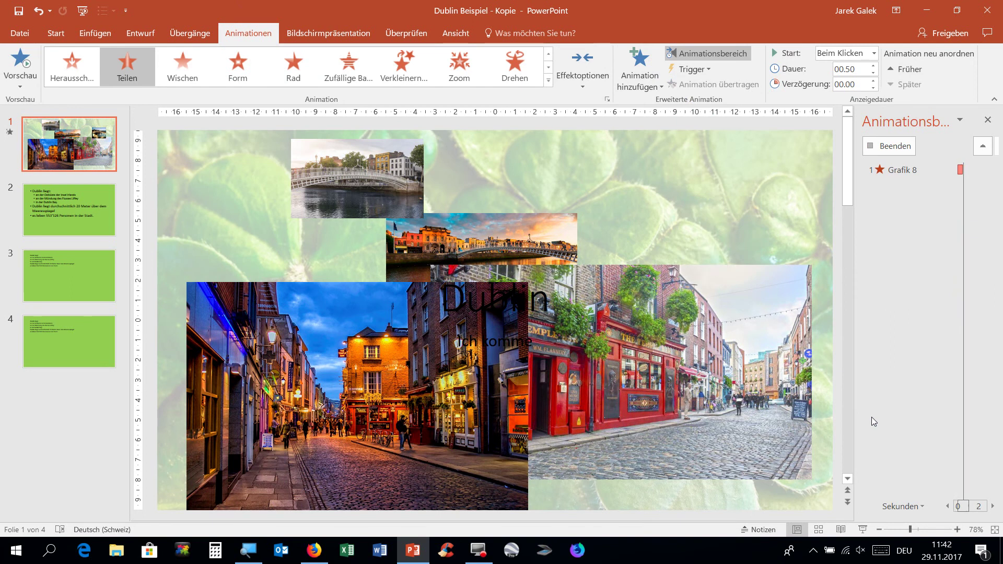
Give the panorama picture Grafik 12 a Verkleinern exit effect
click(486, 236)
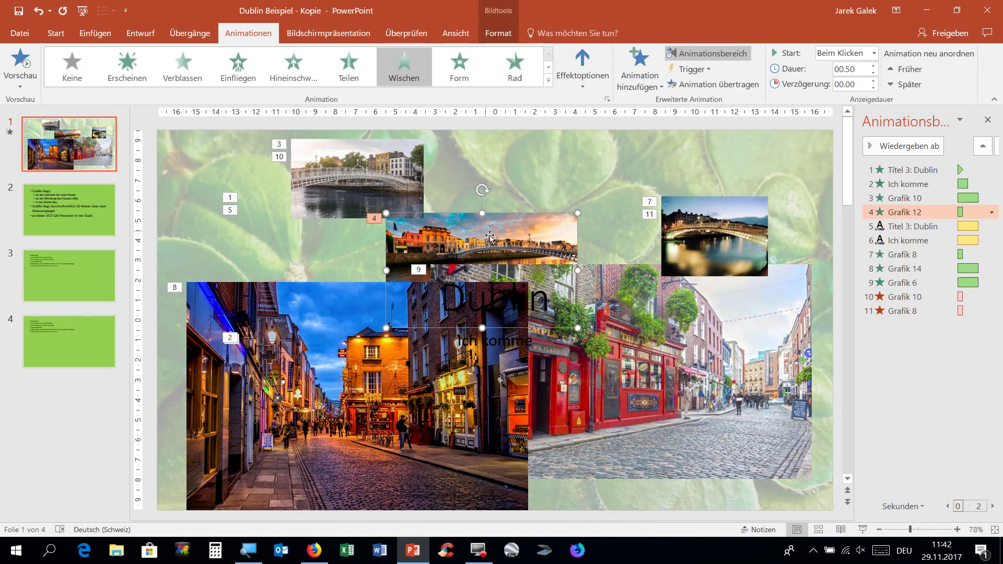
click(646, 85)
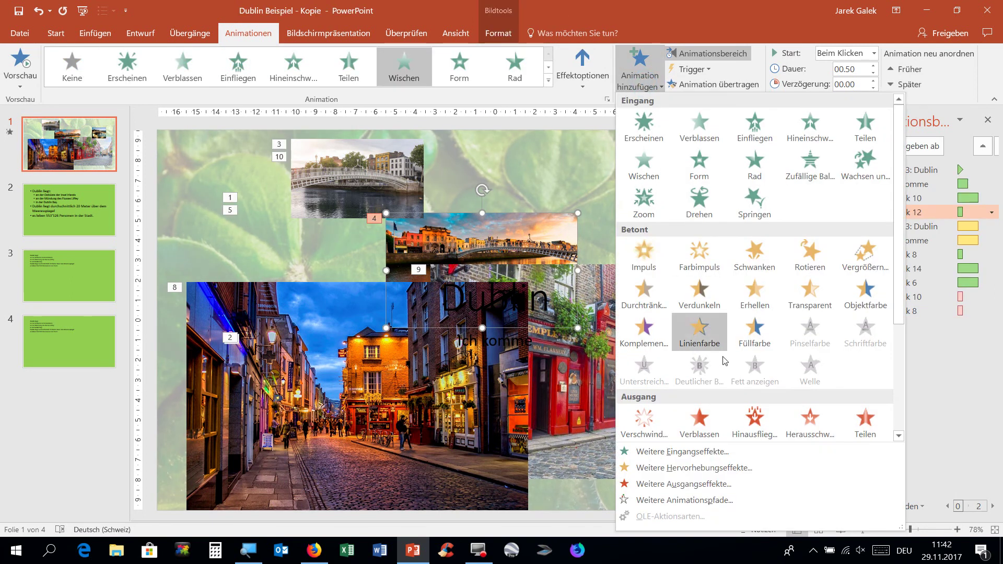
scroll(896, 433, down, 3)
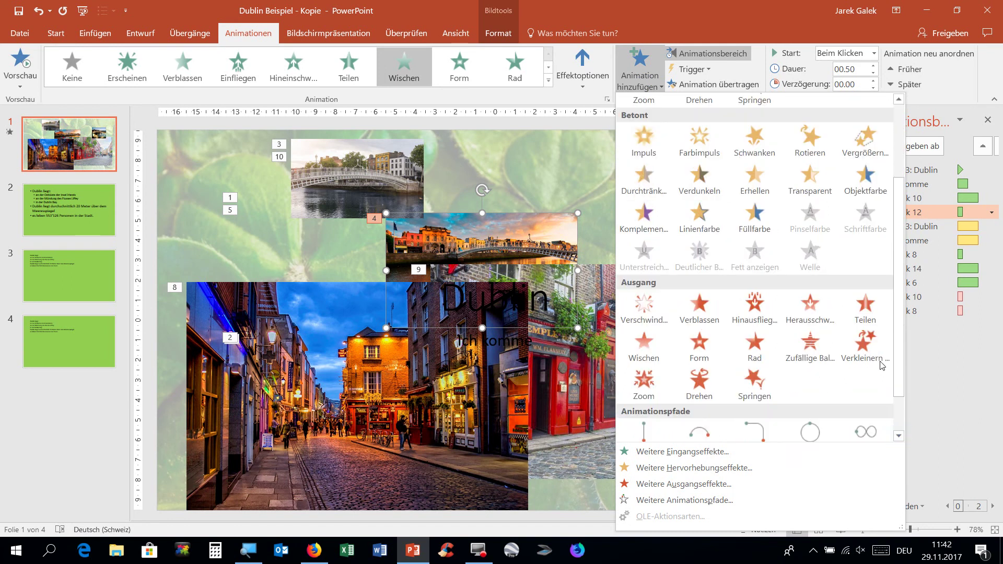
click(863, 344)
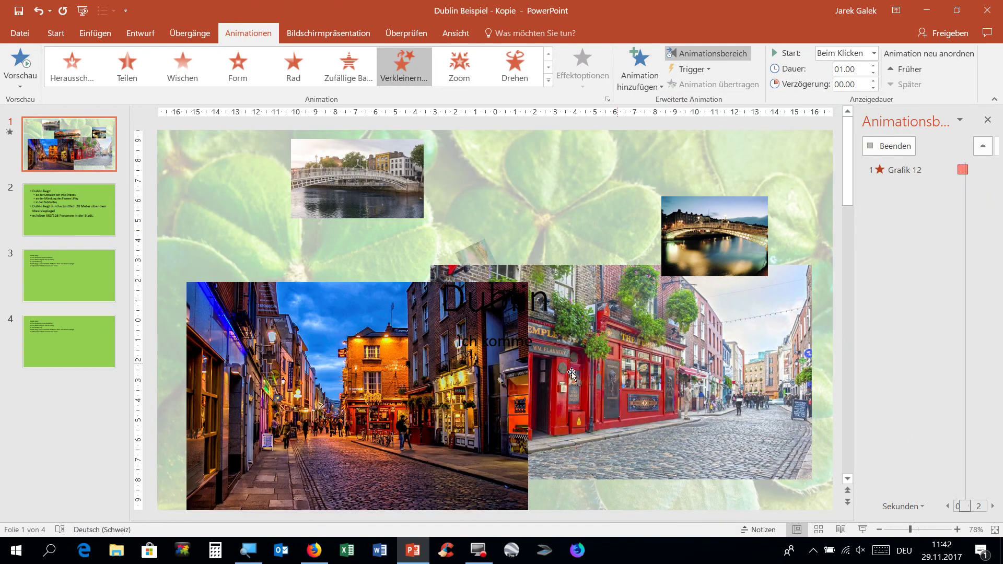
click(434, 384)
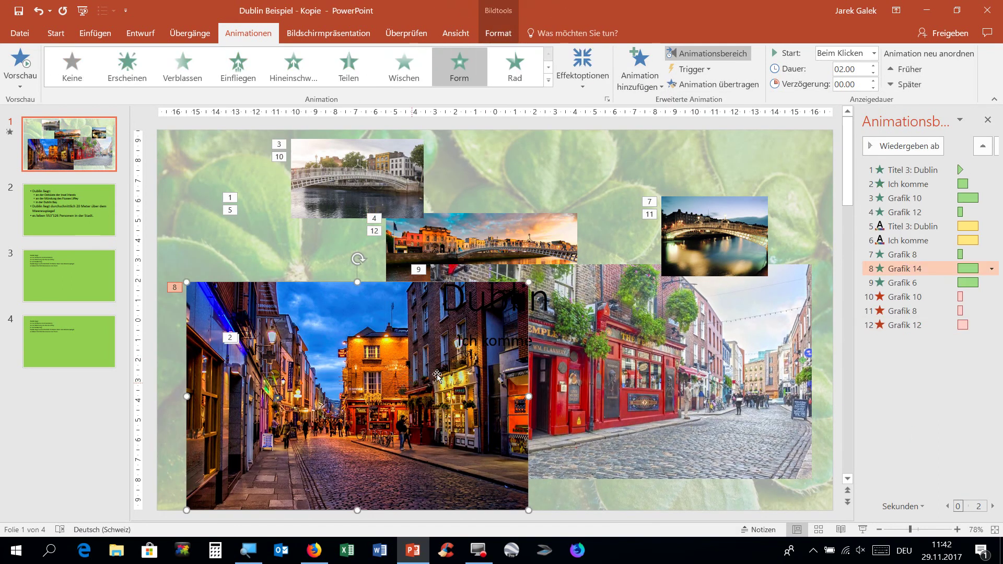
Give the left street picture Grafik 14 a Springen exit effect
click(639, 85)
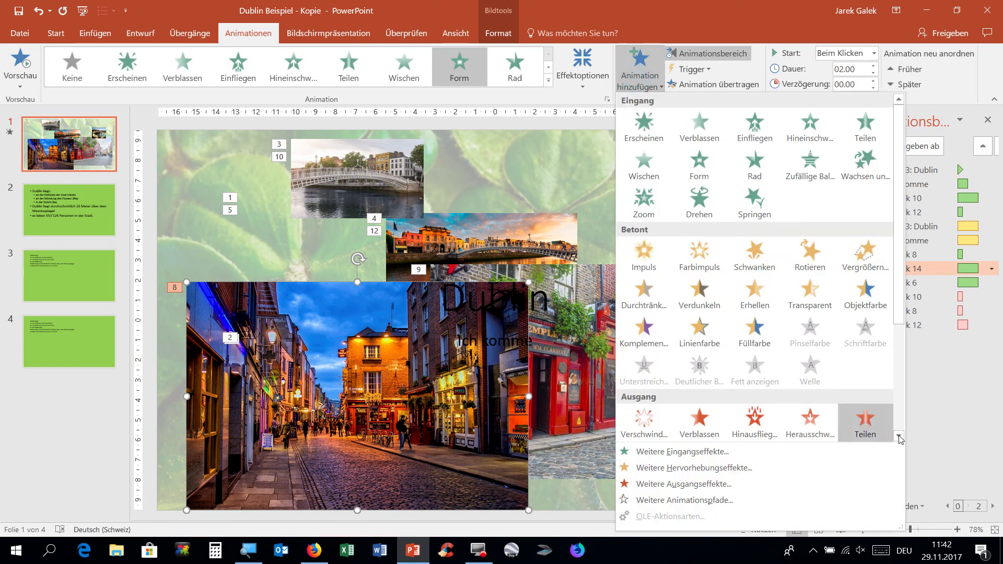
click(902, 417)
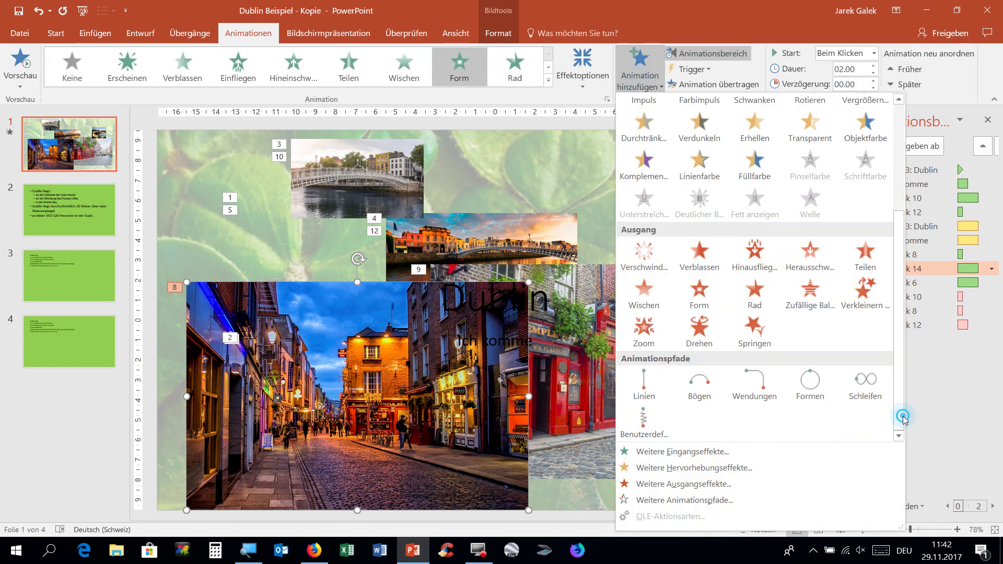
click(745, 334)
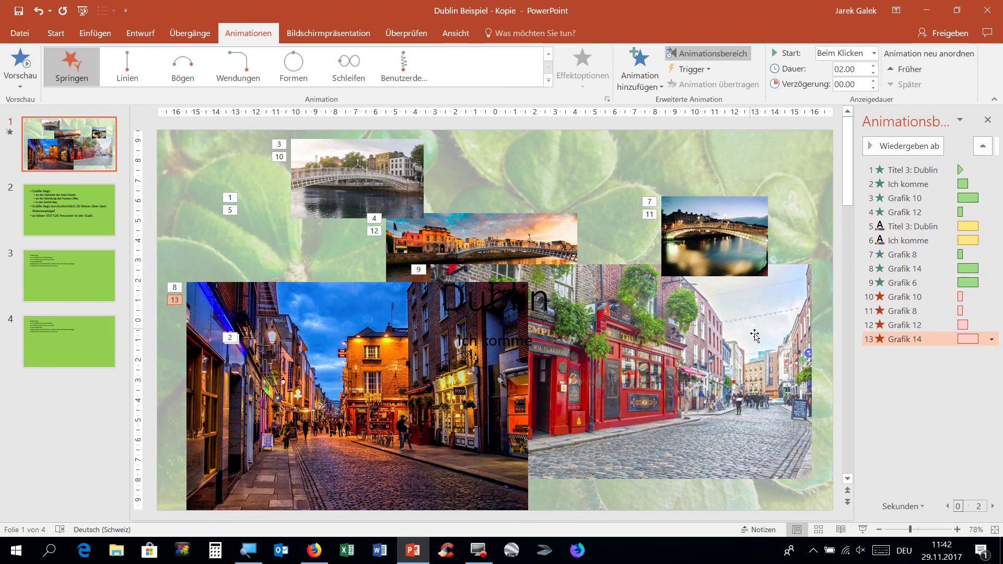
Give the right street picture Grafik 6 a Wischen exit effect, making 14 animations
click(755, 335)
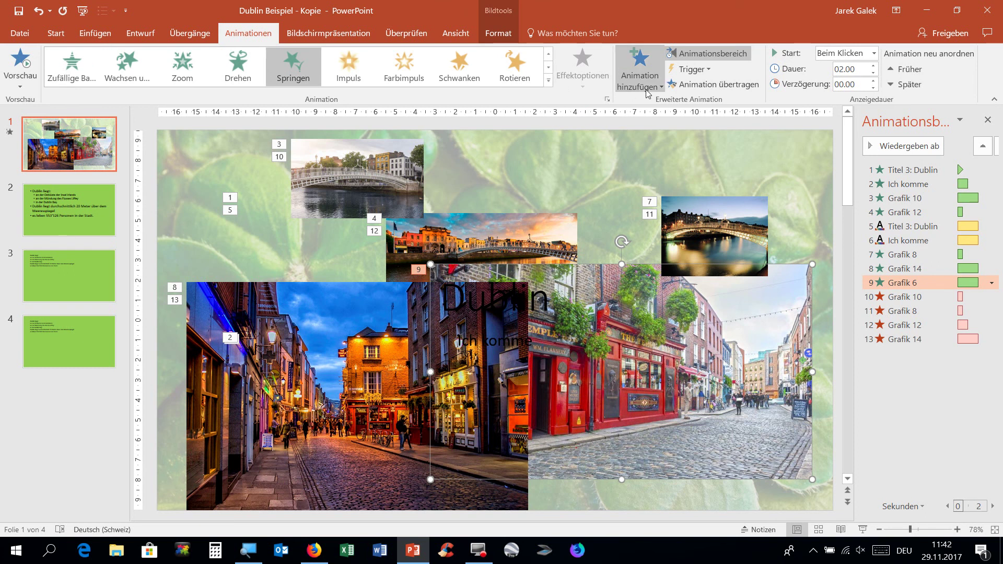
click(639, 73)
click(901, 387)
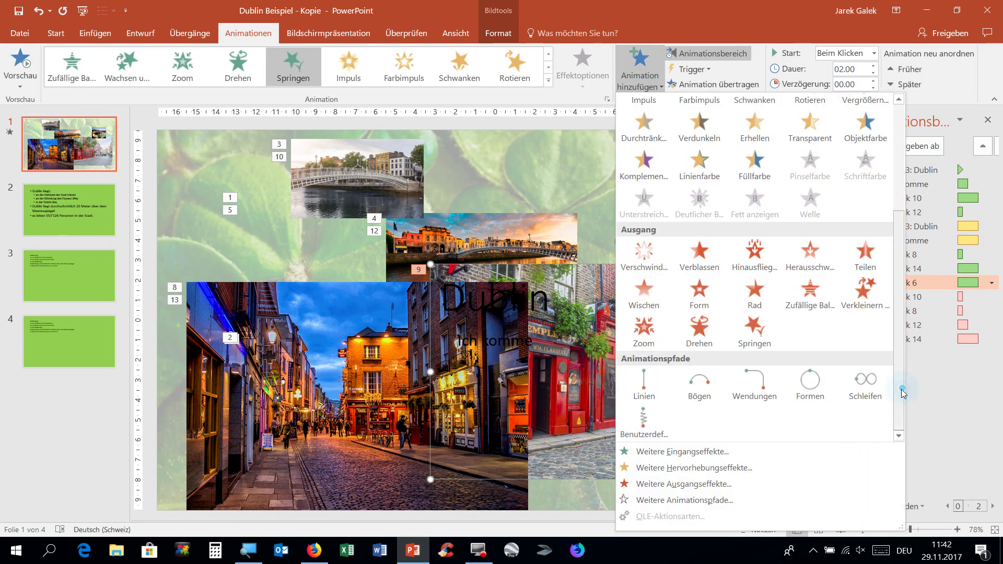
click(639, 298)
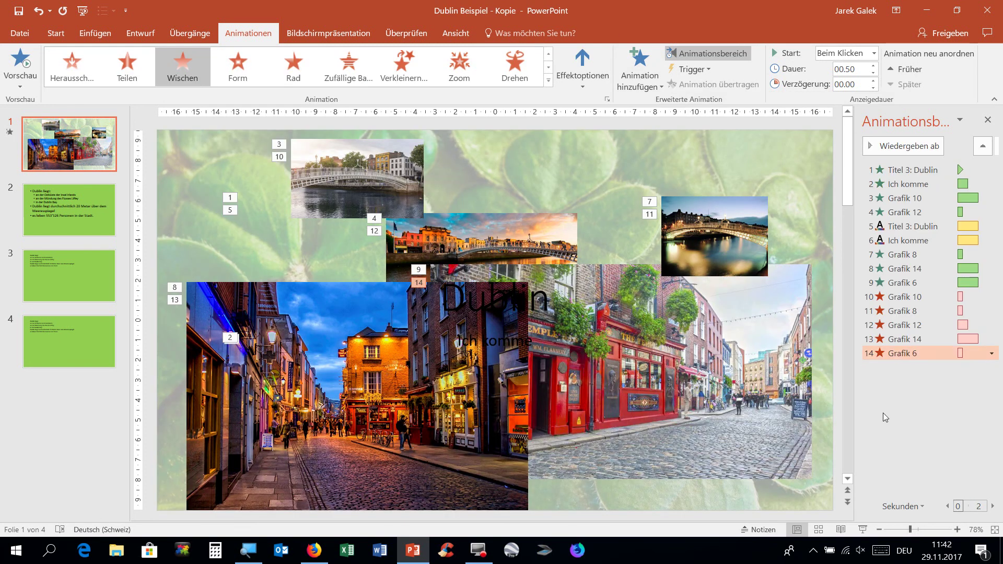
click(876, 453)
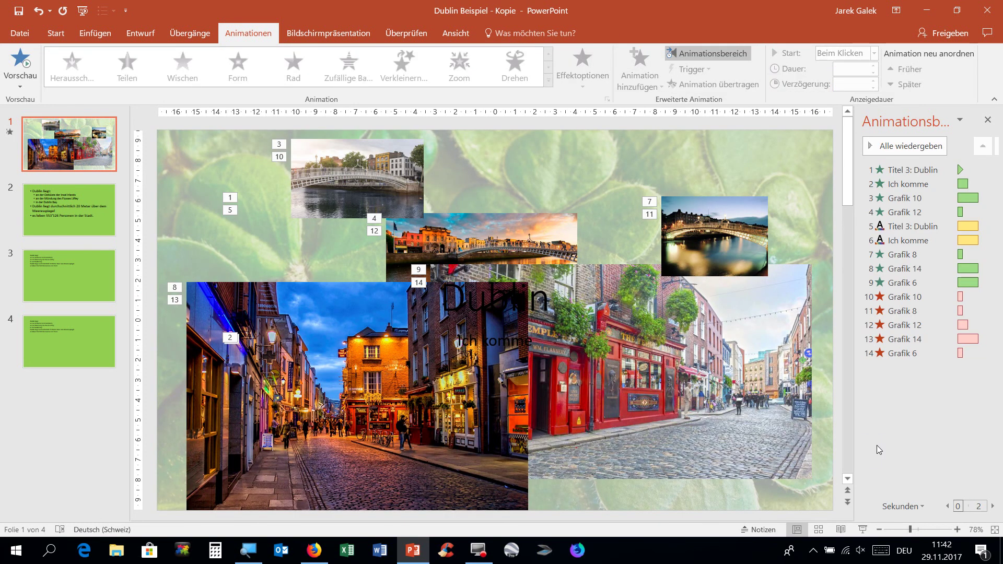
click(327, 33)
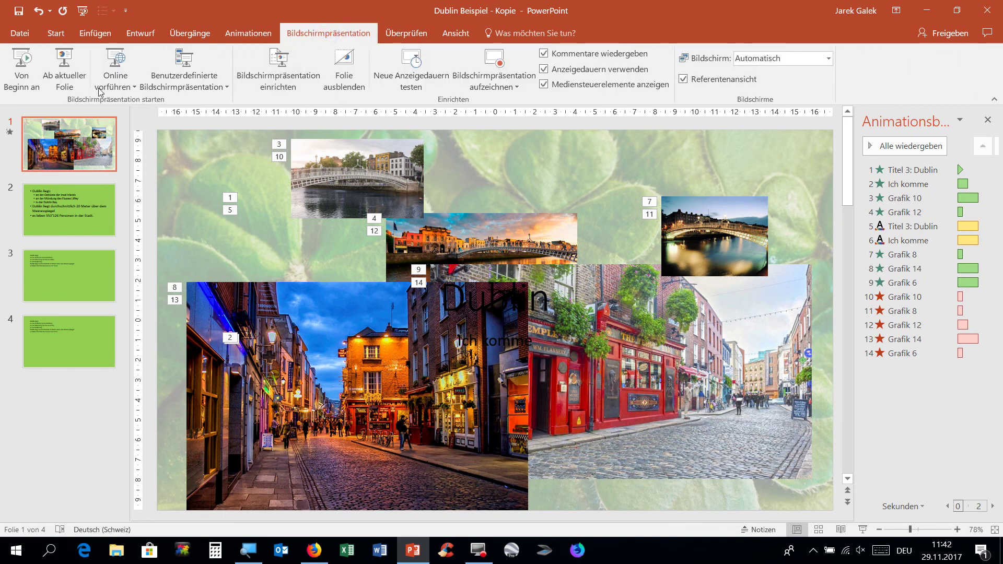